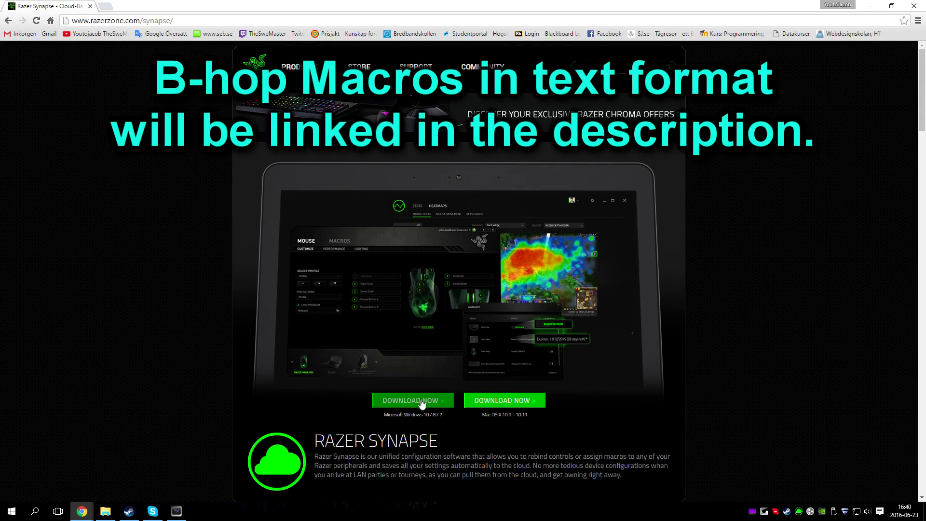
Step: Download B-HopMacro_v2.RazerSynapse from the MediaFire link and save it into Dokument
scroll(471, 432, down, 15)
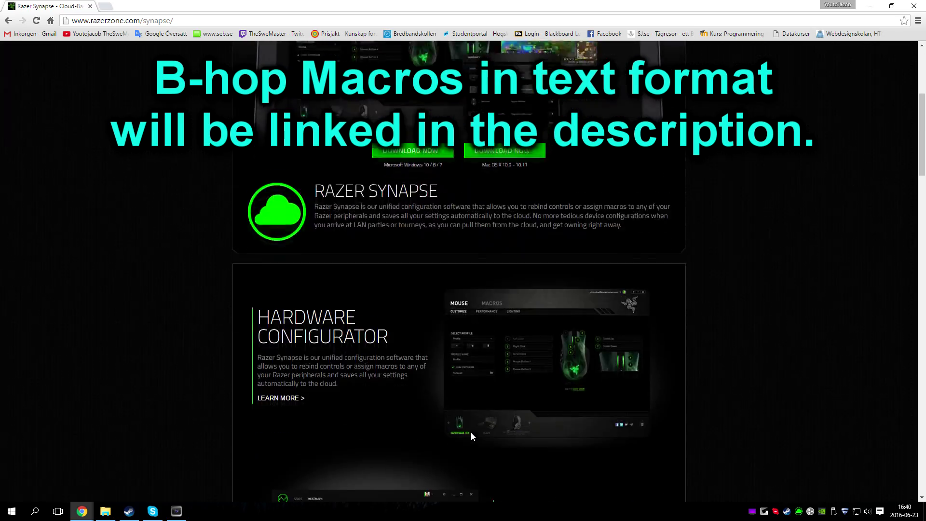
scroll(470, 432, down, 5)
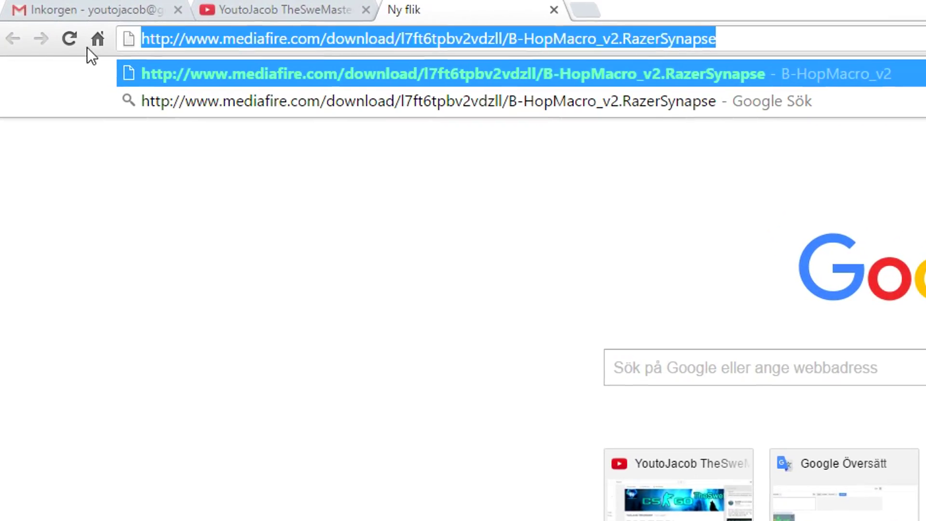
click(753, 37)
key(Return)
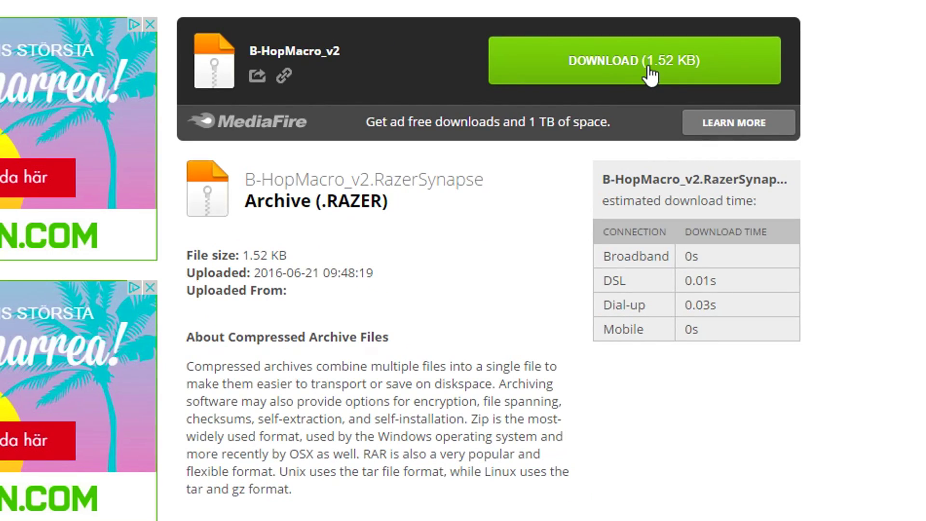
click(654, 77)
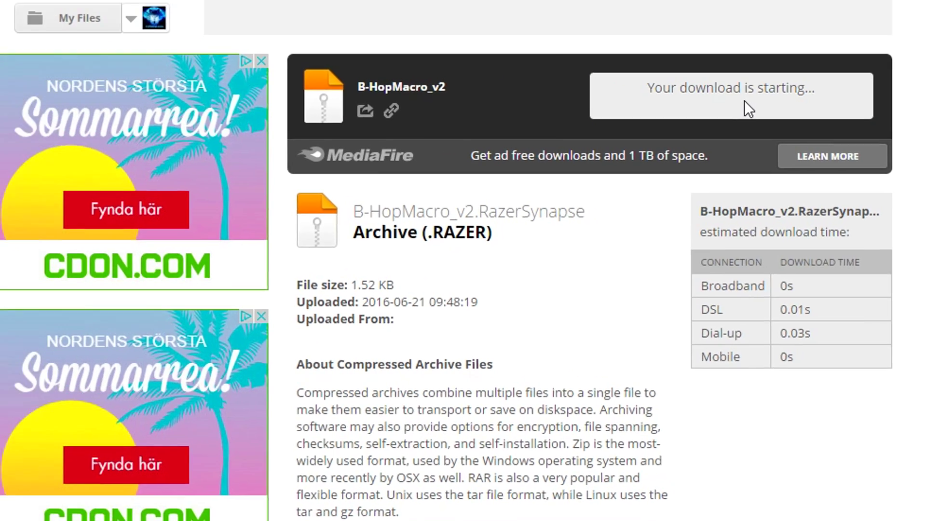
click(116, 239)
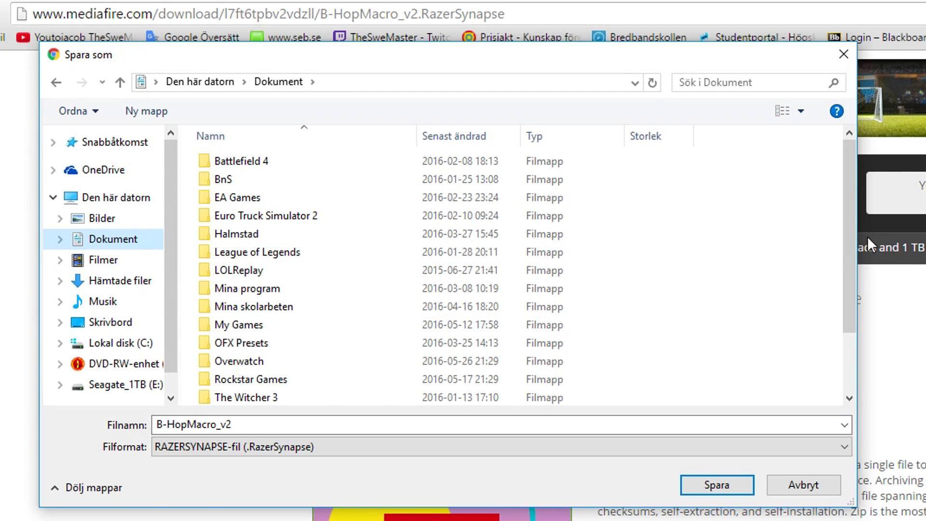
scroll(850, 246, down, 2)
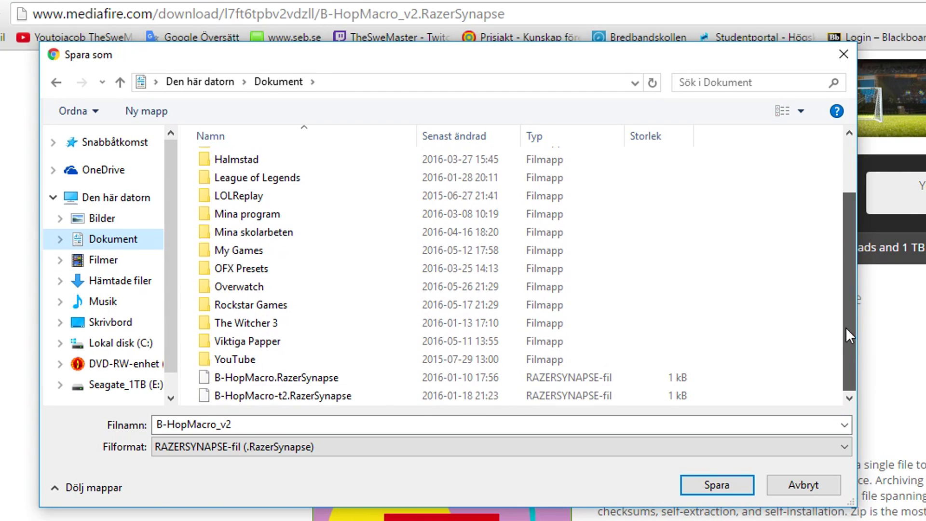
click(716, 485)
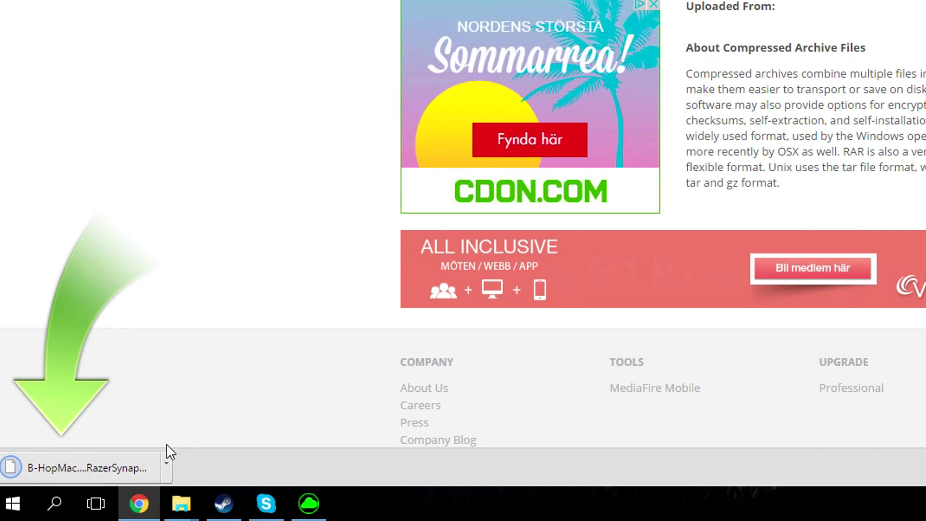
Step: Show the downloaded macro file in its Dokument folder and minimise the browser
click(166, 465)
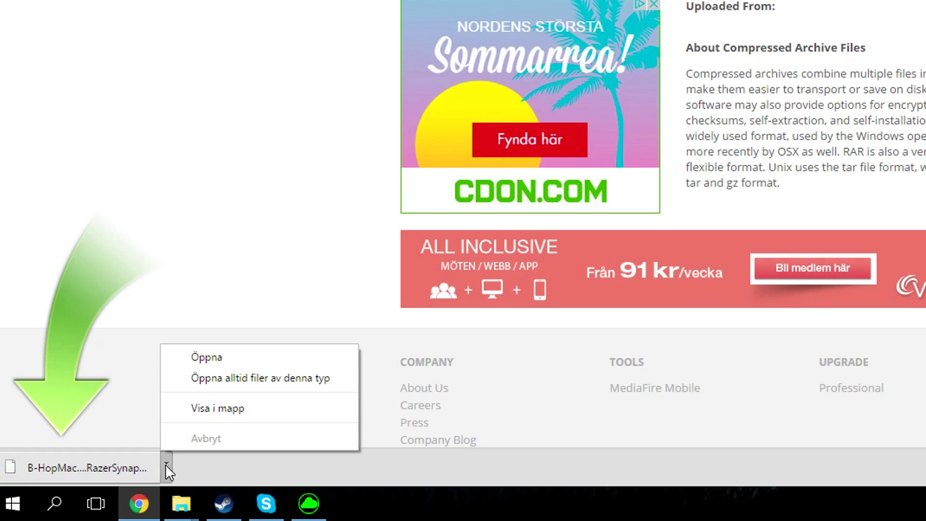
click(233, 414)
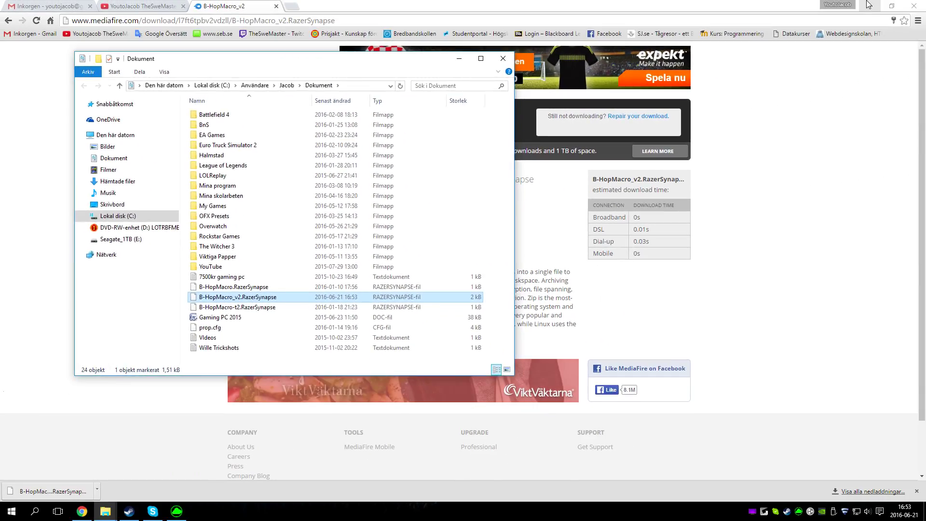
click(82, 511)
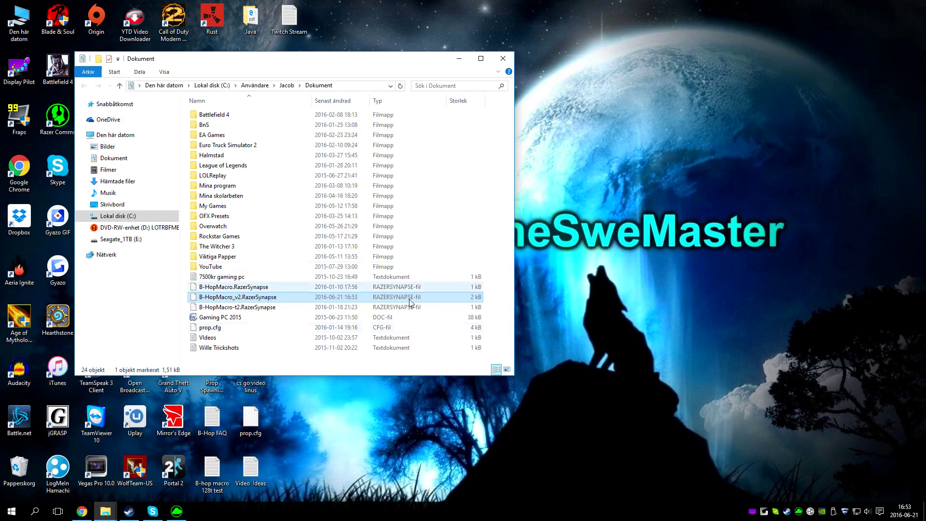
Step: Bring up Synapse, go to the Macros page and choose Import from the '...' menu
click(176, 511)
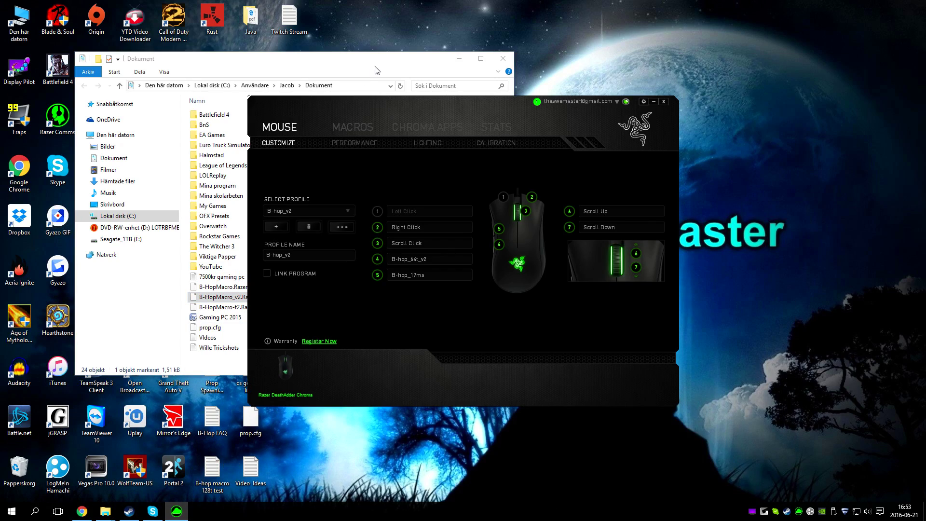
click(459, 58)
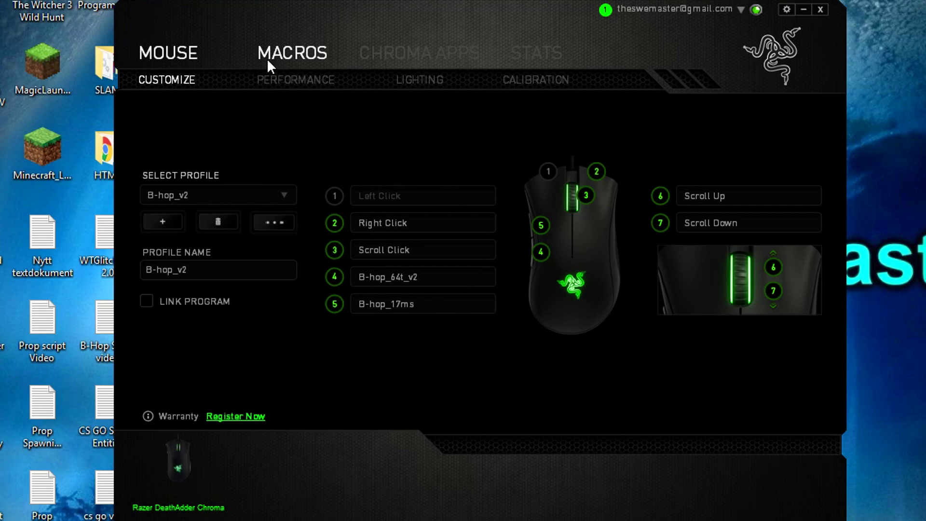
click(285, 51)
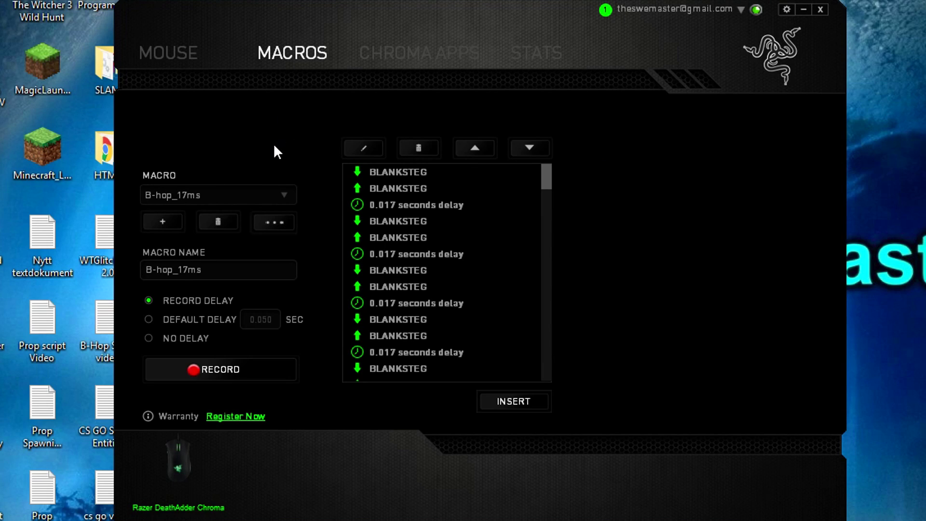
click(283, 223)
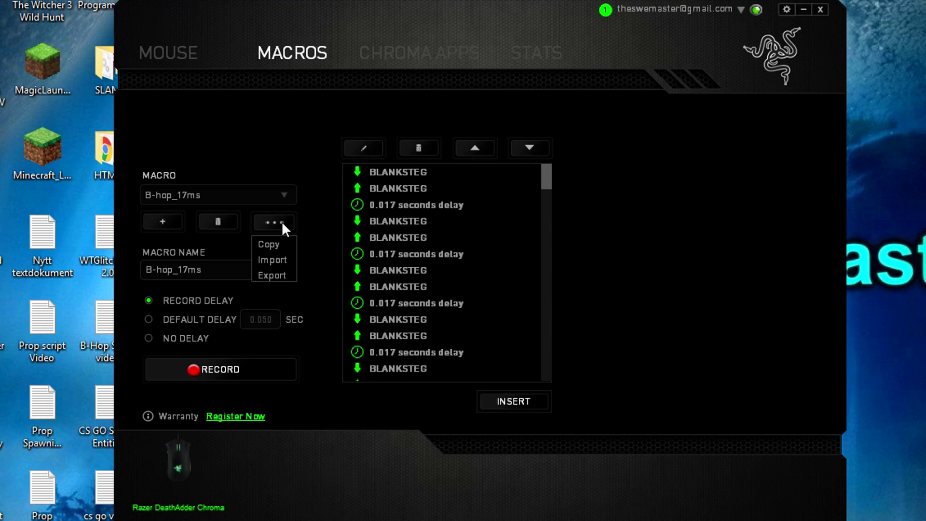
click(282, 261)
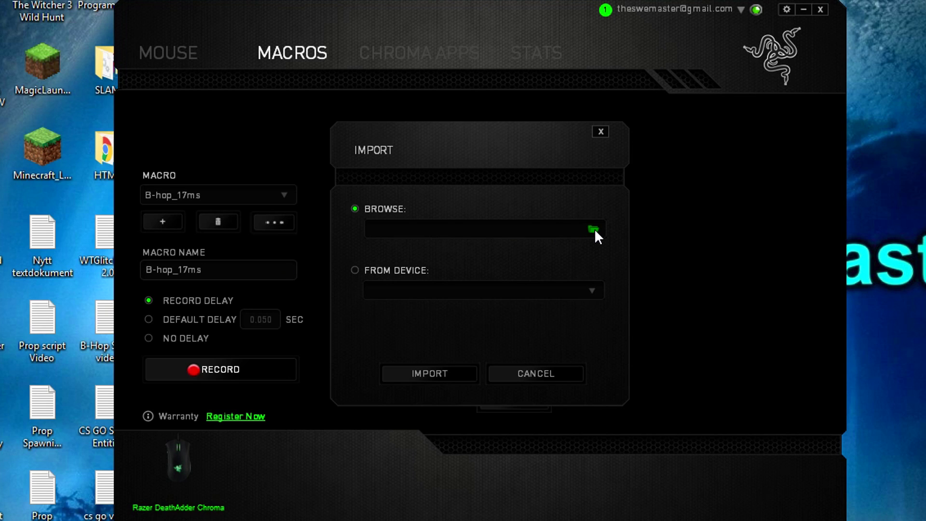
Step: Browse to B-HopMacro_v2.RazerSynapse in Dokument and import it
click(593, 230)
drag(635, 137, 484, 23)
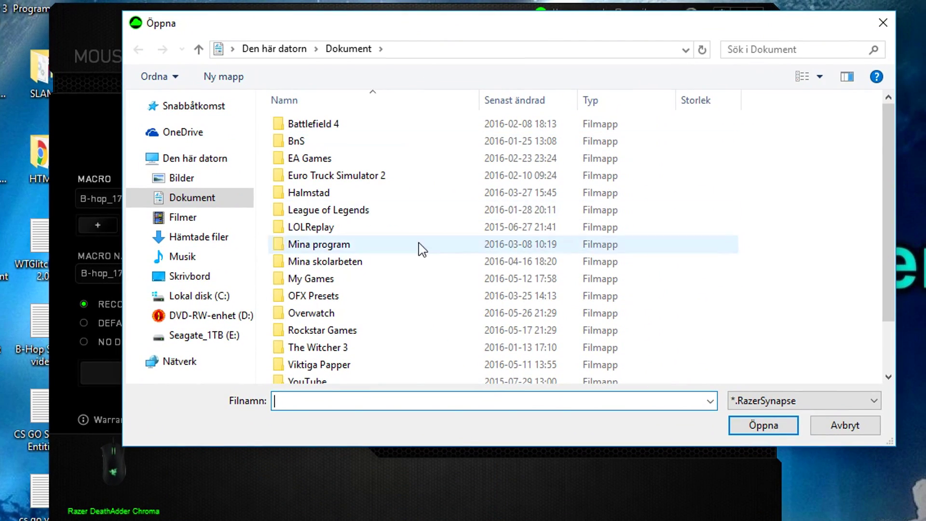
scroll(419, 246, down, 2)
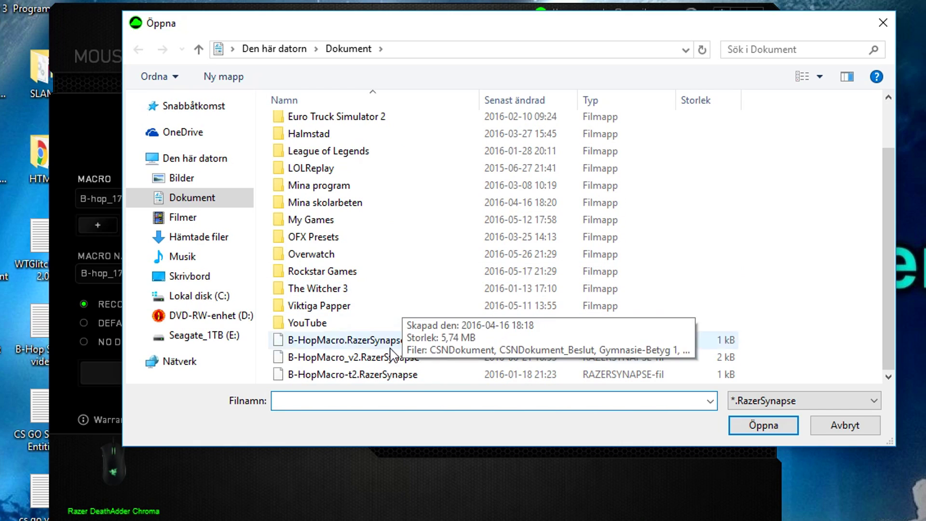
click(388, 358)
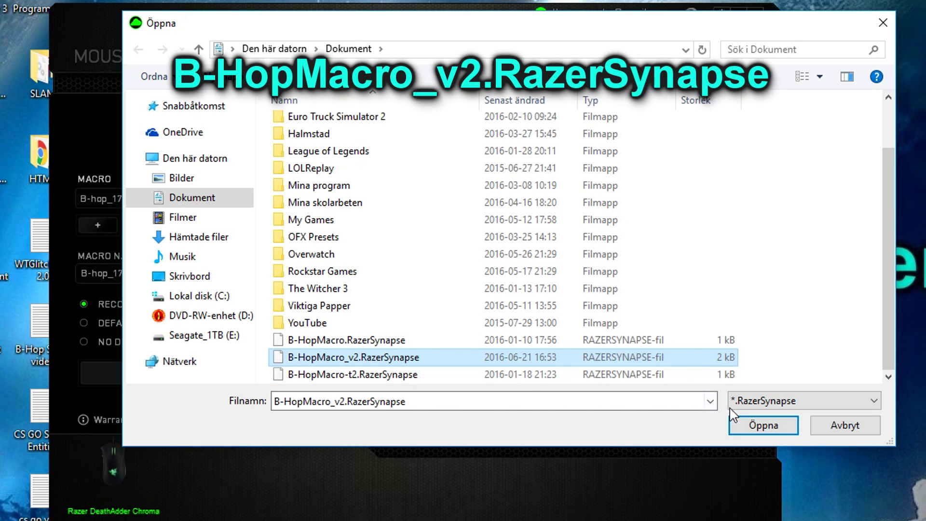
click(764, 429)
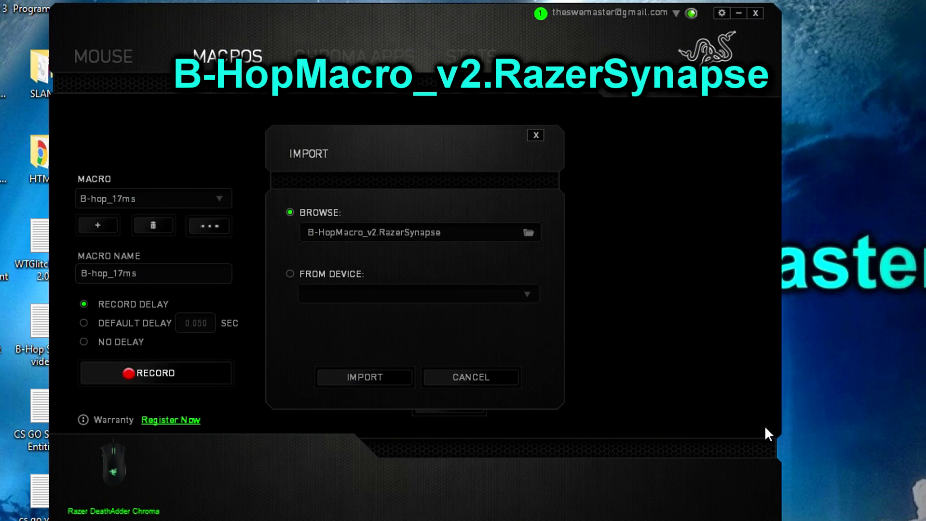
click(360, 376)
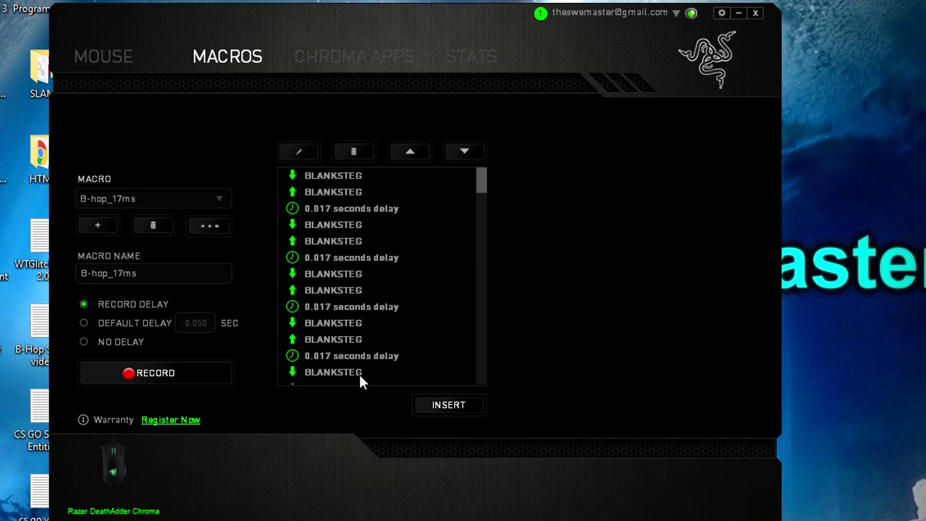
click(221, 197)
mouse_move(225, 220)
mouse_down()
mouse_move(227, 241)
mouse_move(220, 236)
mouse_up()
click(118, 234)
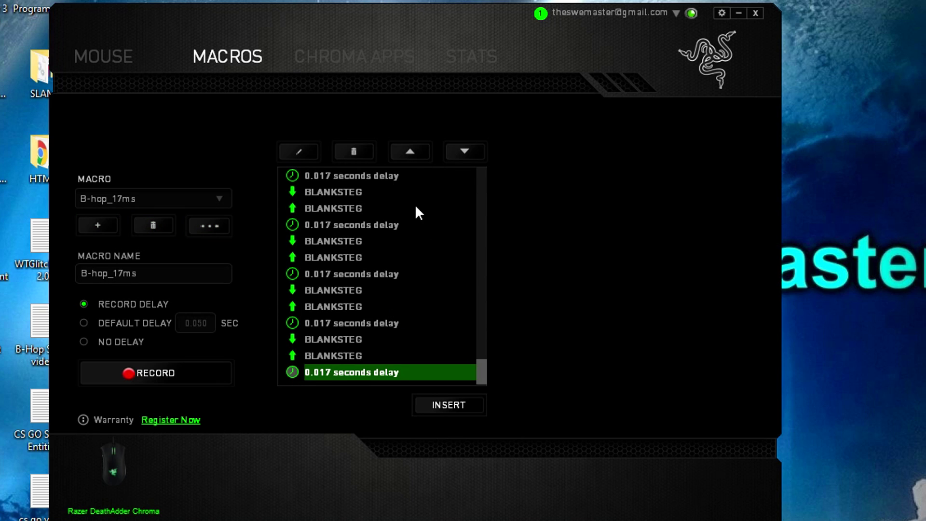
drag(479, 372, 484, 195)
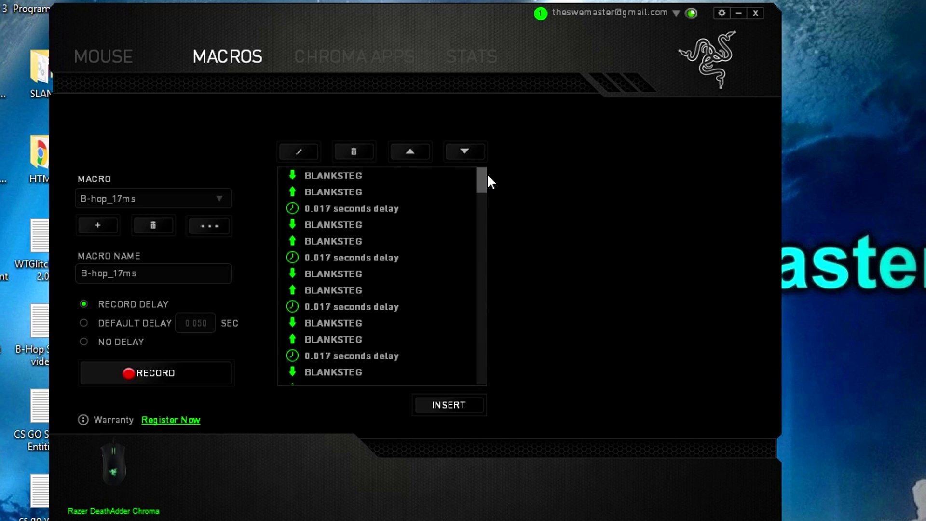
Step: Load the B-hop_64t_v1 macro and scroll through its step list
click(218, 196)
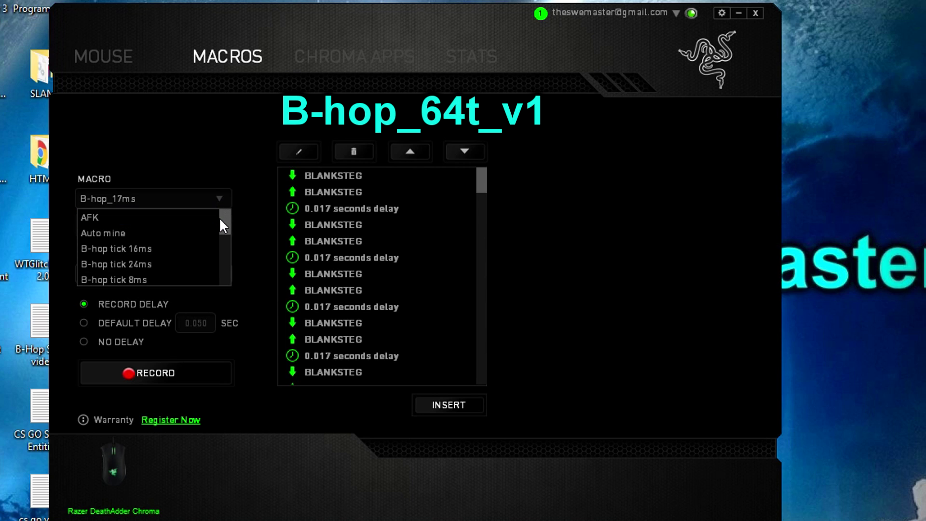
drag(224, 224, 224, 238)
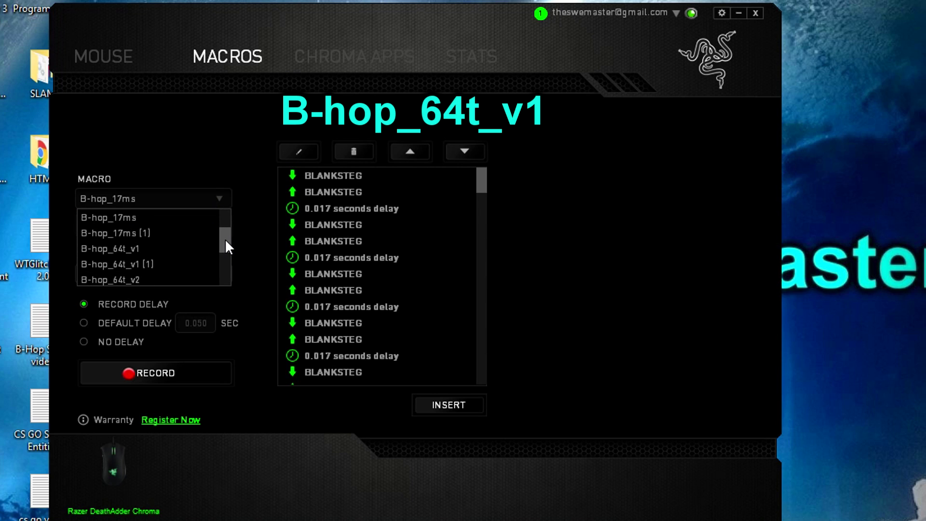
click(129, 248)
drag(481, 371, 472, 165)
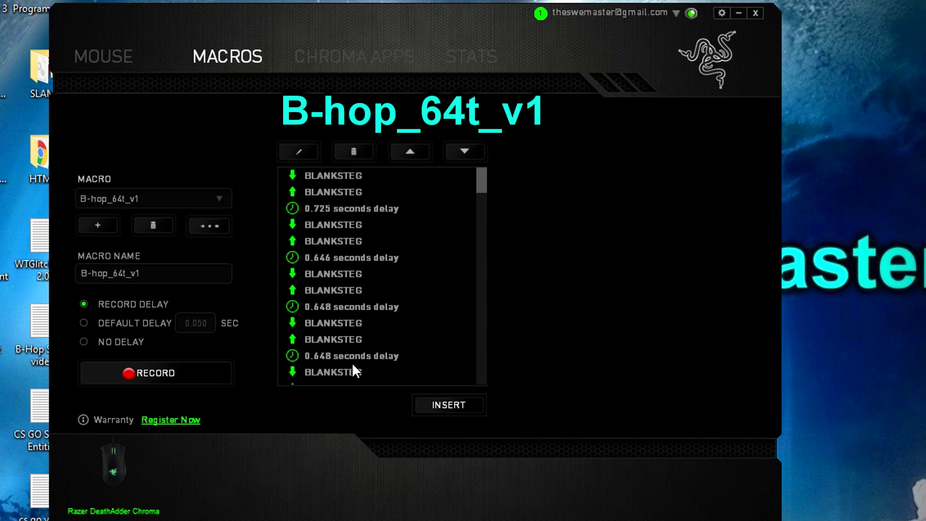
Step: Switch to B-hop_64t_v2 and scroll through its BLANKSTEG presses and 0.300–0.430 s delays
click(218, 196)
drag(224, 224, 225, 246)
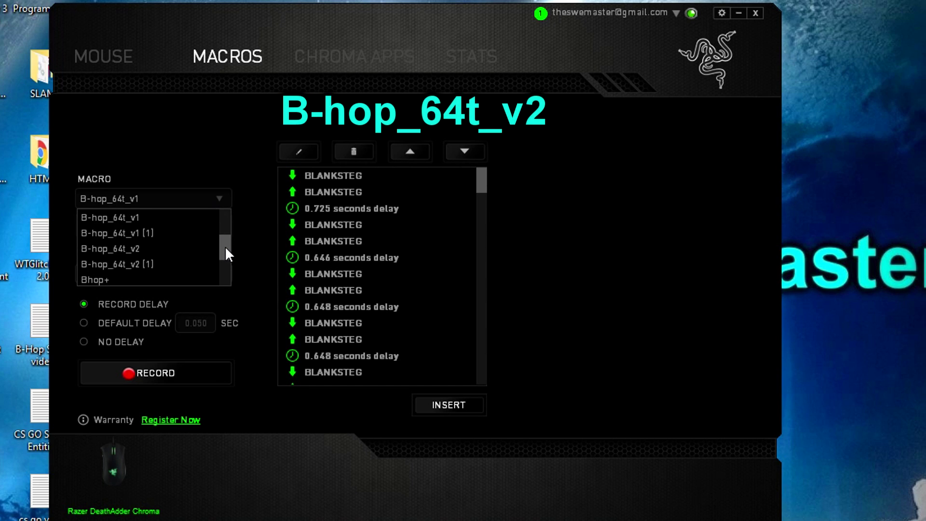
click(140, 248)
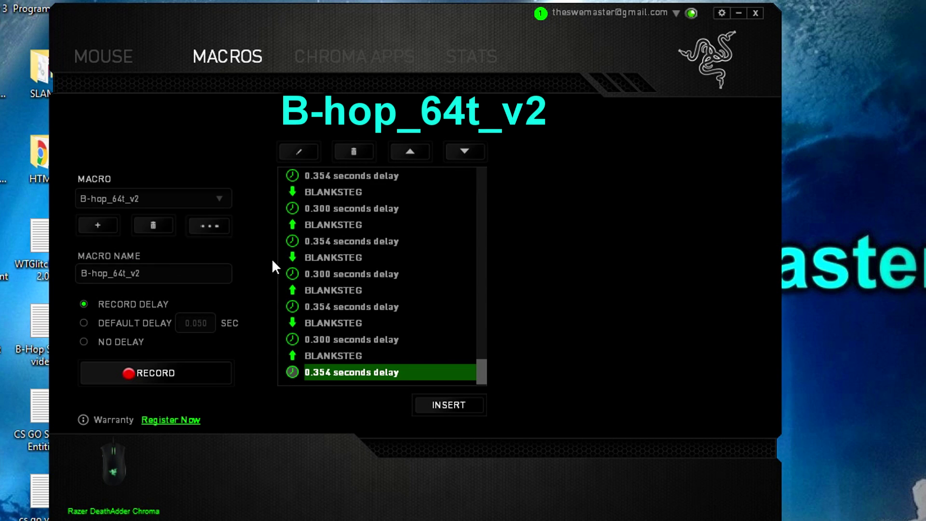
drag(481, 374, 465, 168)
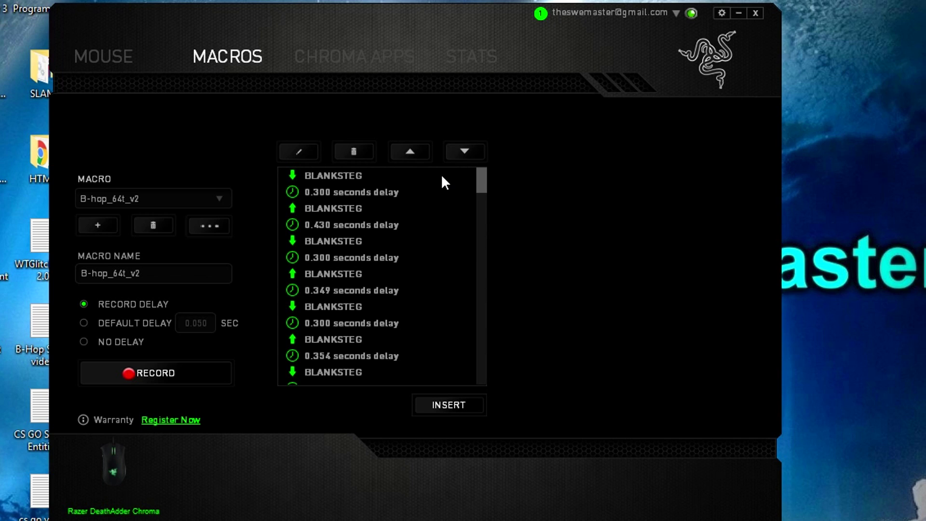
Step: Add a new mouse profile on the Customize page and name it 'B-Hop tut'
click(103, 57)
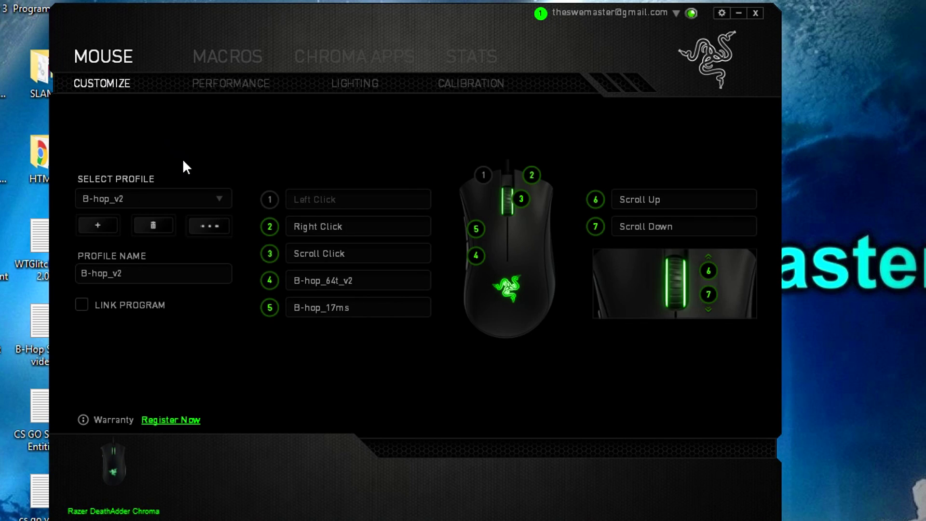
click(97, 225)
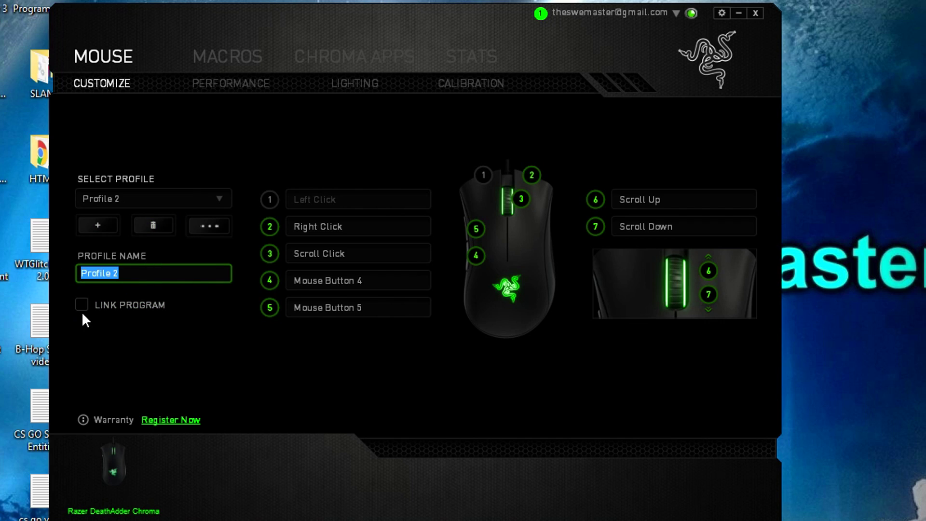
text(B-Hop)
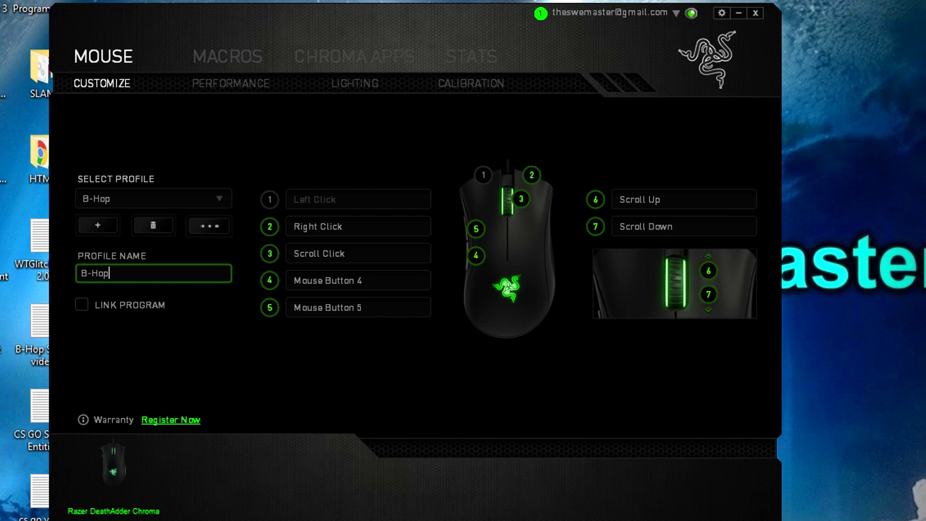
text( Utu)
key(BackSpace)
key(BackSpace)
key(BackSpace)
text(tut)
Step: Set the profile's sensitivity to 900 DPI and polling rate to 1000 Hz
click(238, 81)
click(335, 176)
double_click(328, 177)
text(900)
key(Return)
click(304, 407)
click(289, 451)
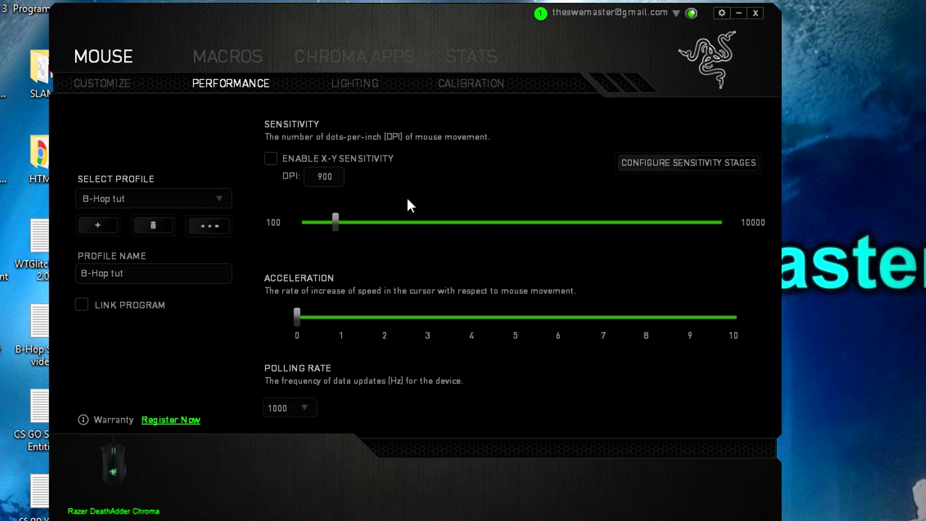
Step: Assign macro B-hop_64t_v2 to mouse button 4 with 'Play while assigned key is pressed' playback
click(114, 81)
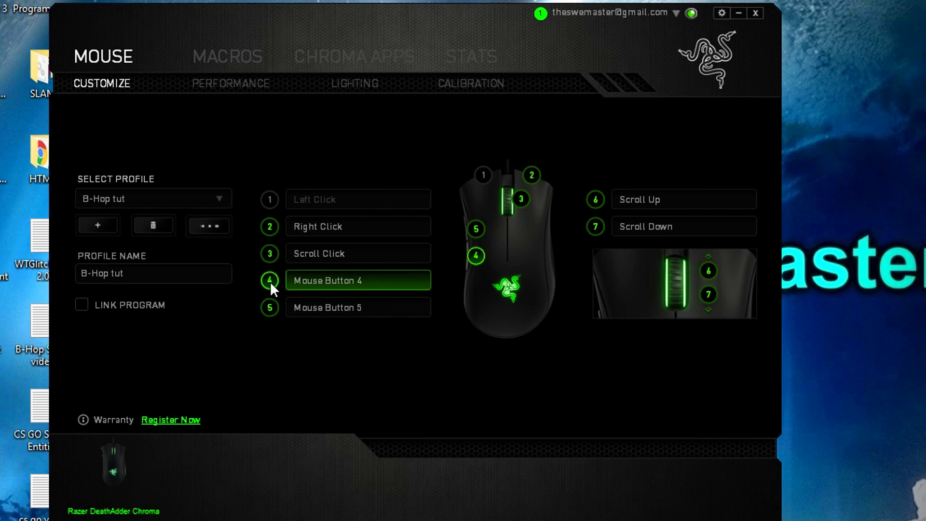
click(269, 279)
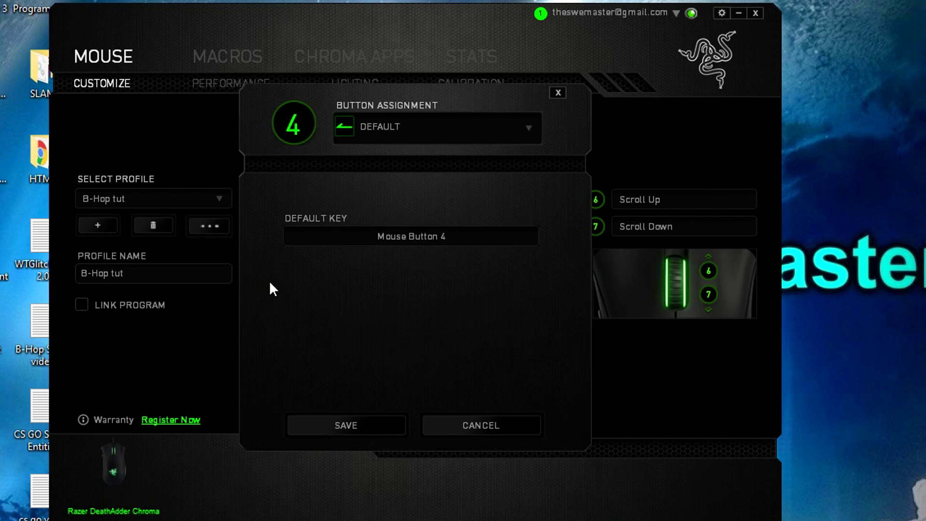
click(505, 123)
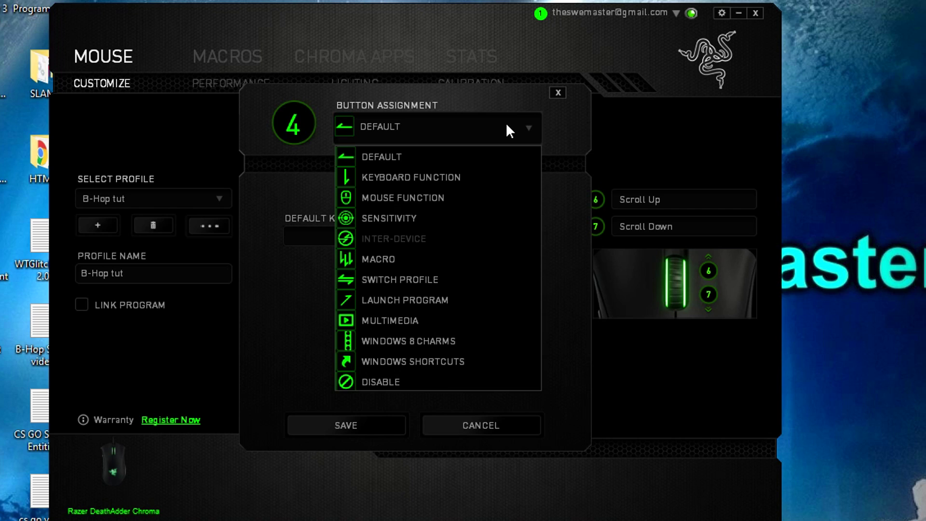
click(381, 259)
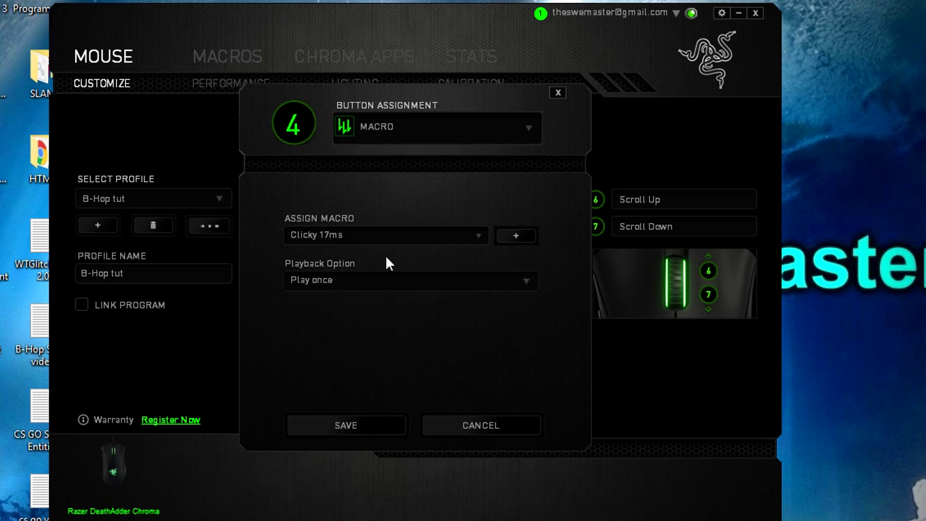
click(398, 235)
drag(484, 256, 482, 278)
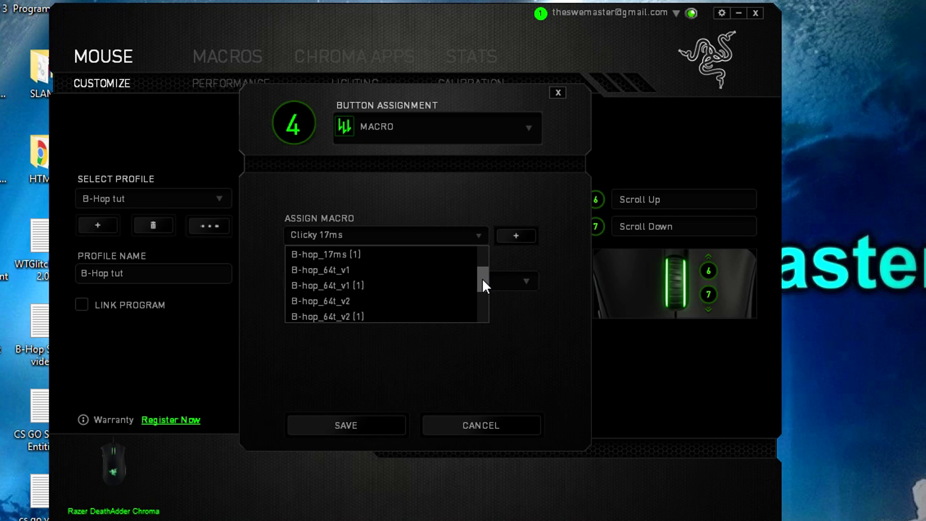
click(351, 300)
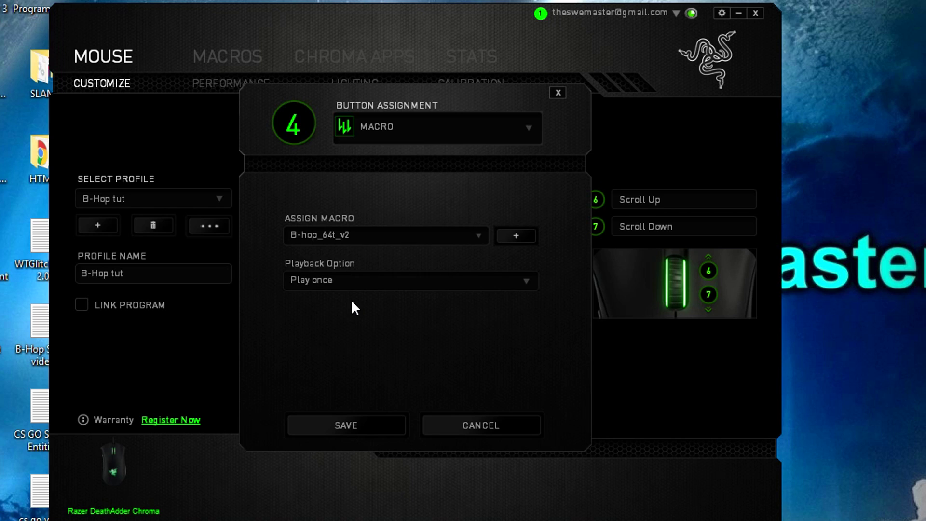
click(368, 279)
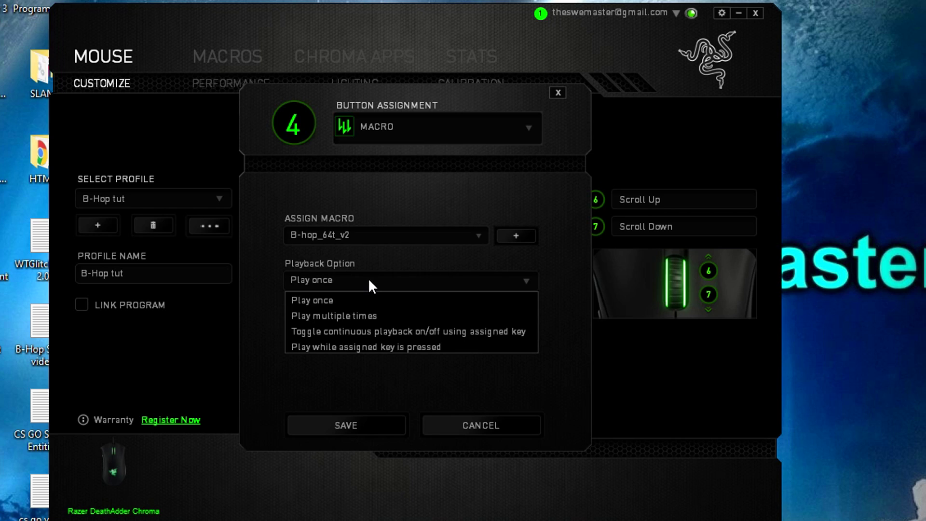
click(377, 346)
click(355, 426)
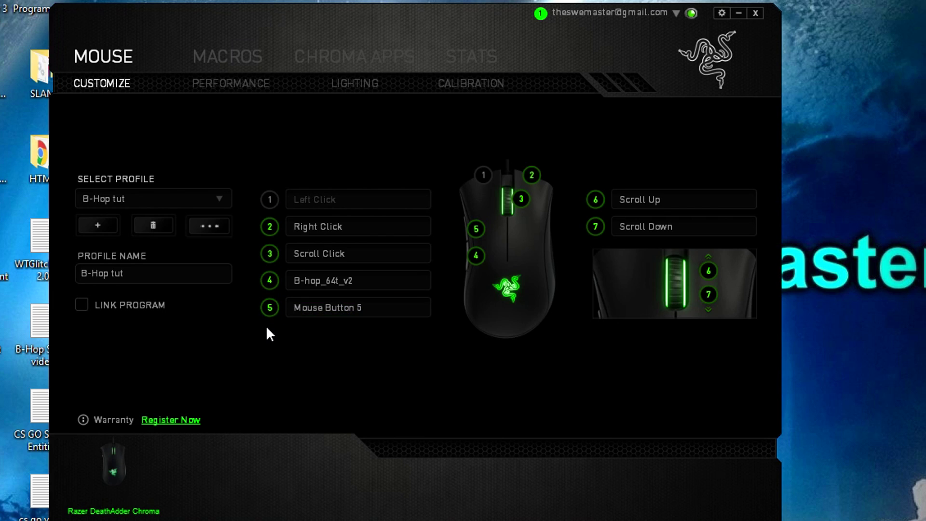
click(266, 311)
Step: Assign macro B-hop_17ms to mouse button 5 with 'Play while assigned key is pressed' playback
click(464, 125)
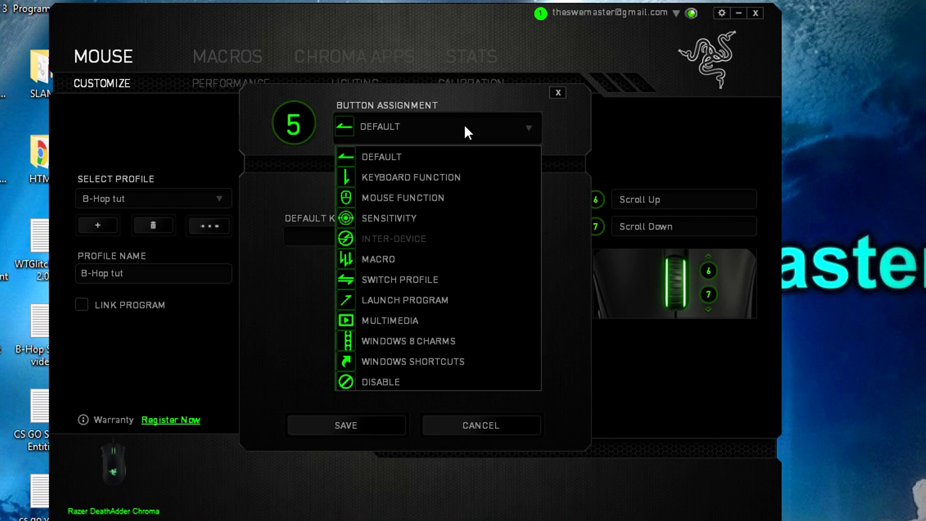
click(389, 266)
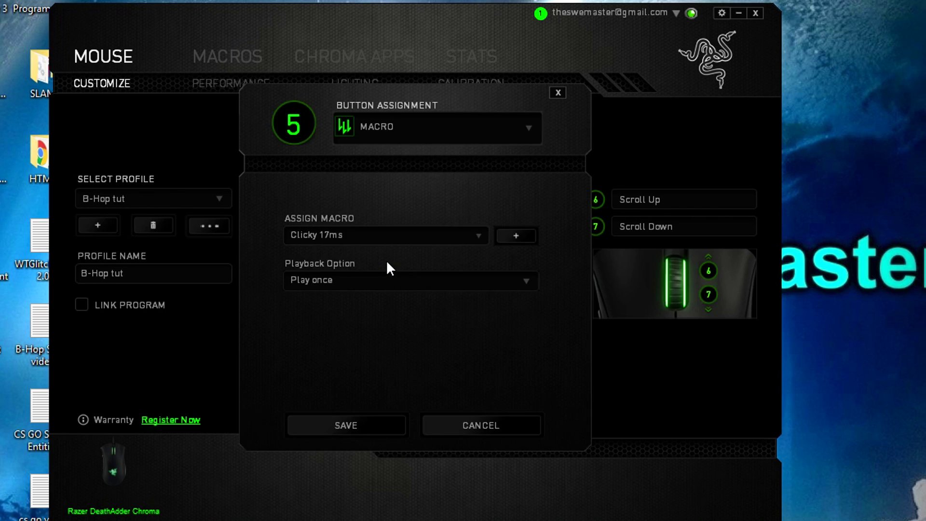
click(398, 235)
drag(484, 258, 484, 275)
click(337, 255)
click(383, 280)
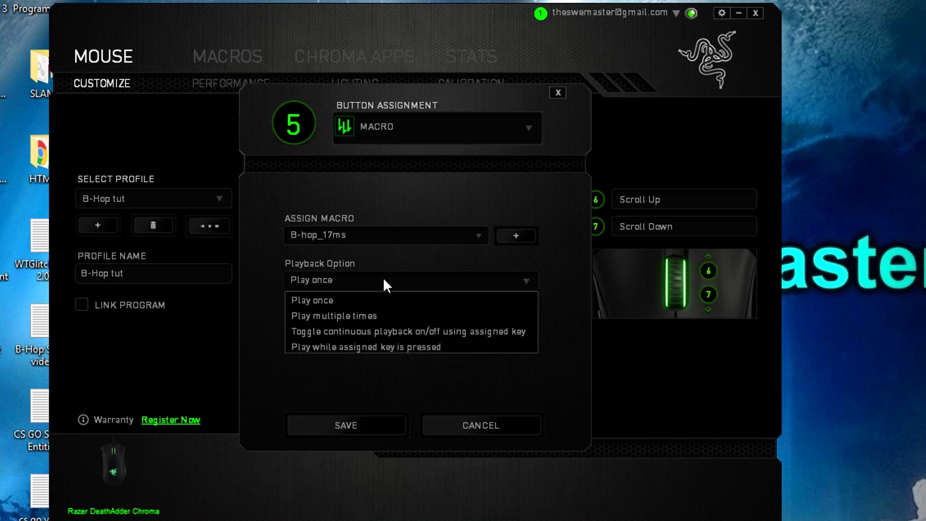
click(381, 345)
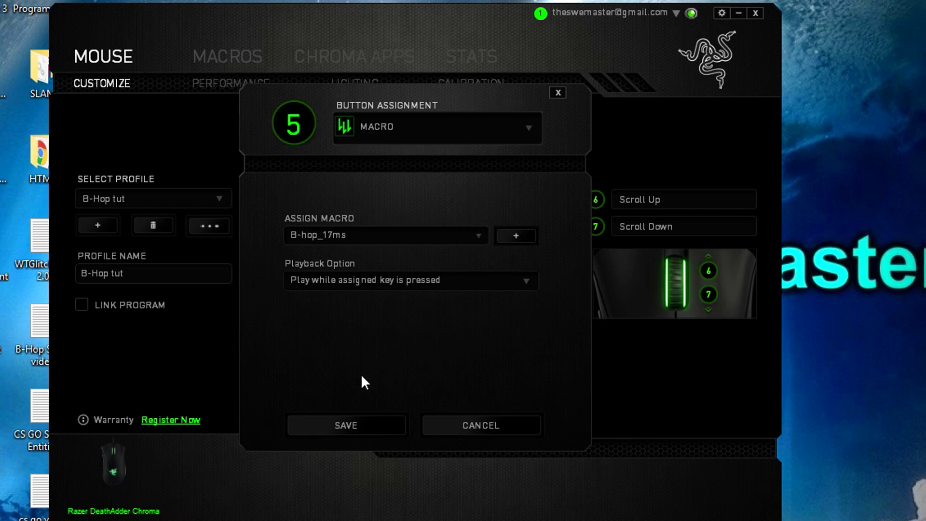
click(350, 437)
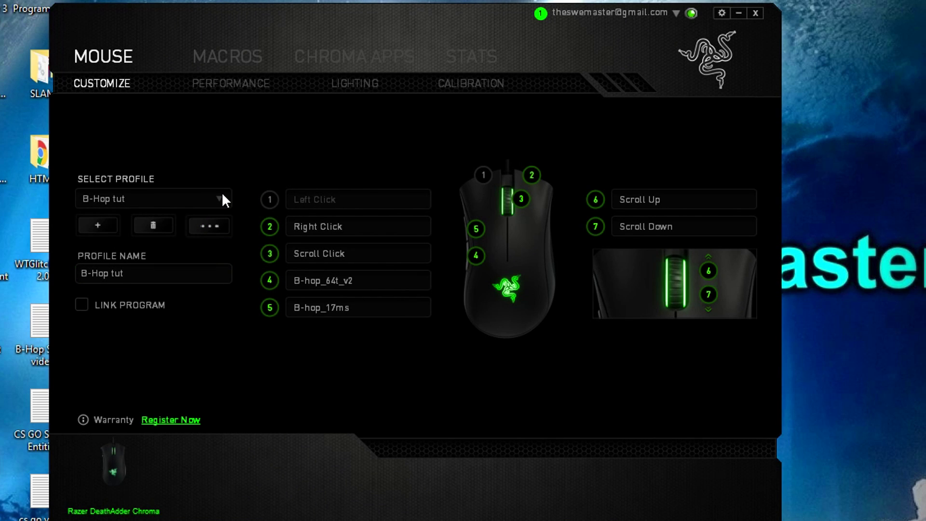
Step: Switch the mouse to the Normal profile in Synapse
click(221, 198)
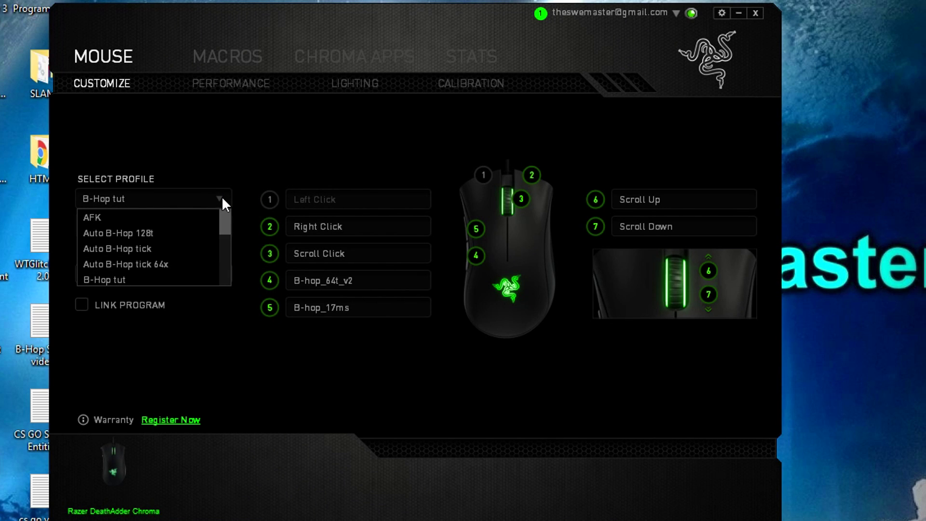
drag(224, 223, 224, 277)
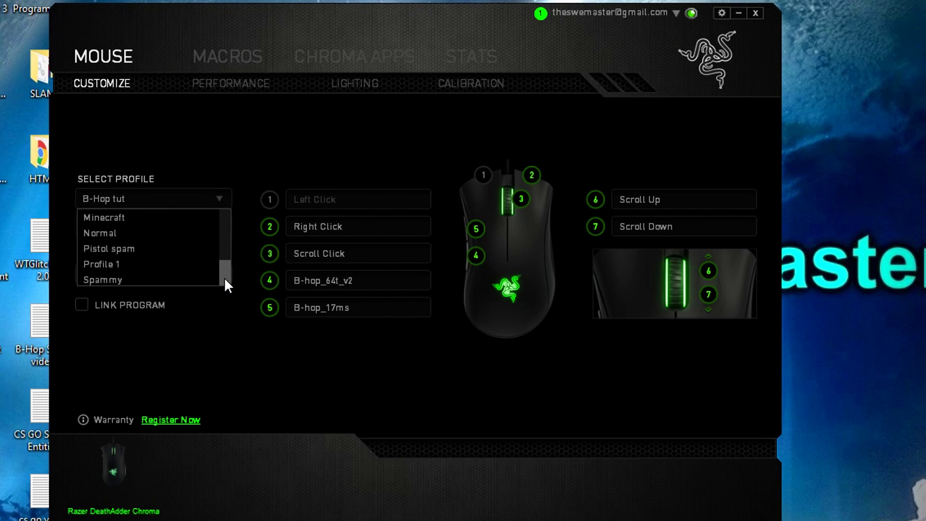
click(94, 232)
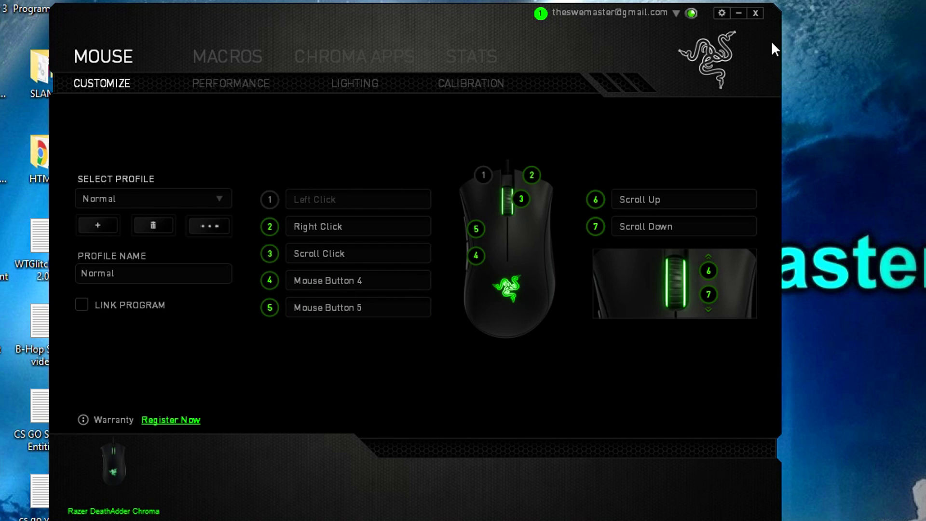
Step: Minimise Synapse and activate B-Hop tut from the tray's Razer DeathAdder Chroma menu
click(739, 14)
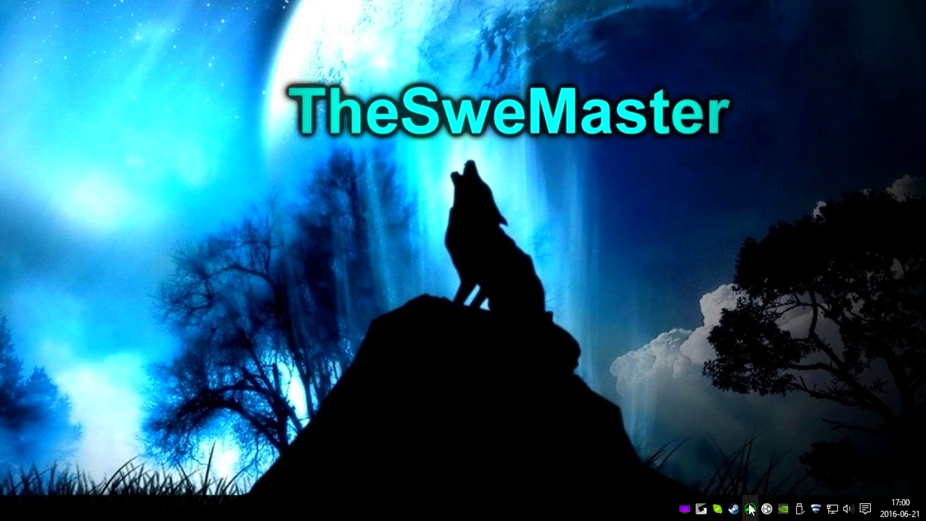
right_click(750, 508)
mouse_move(714, 462)
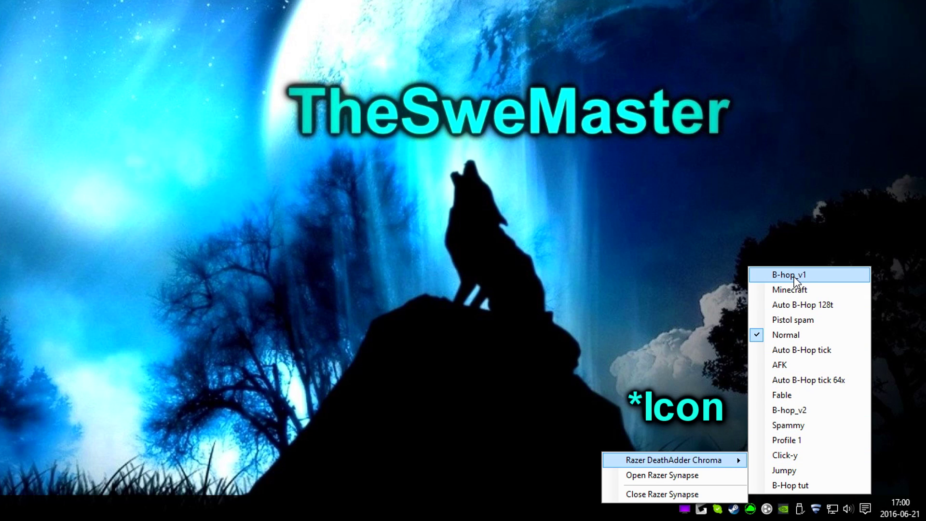
click(804, 484)
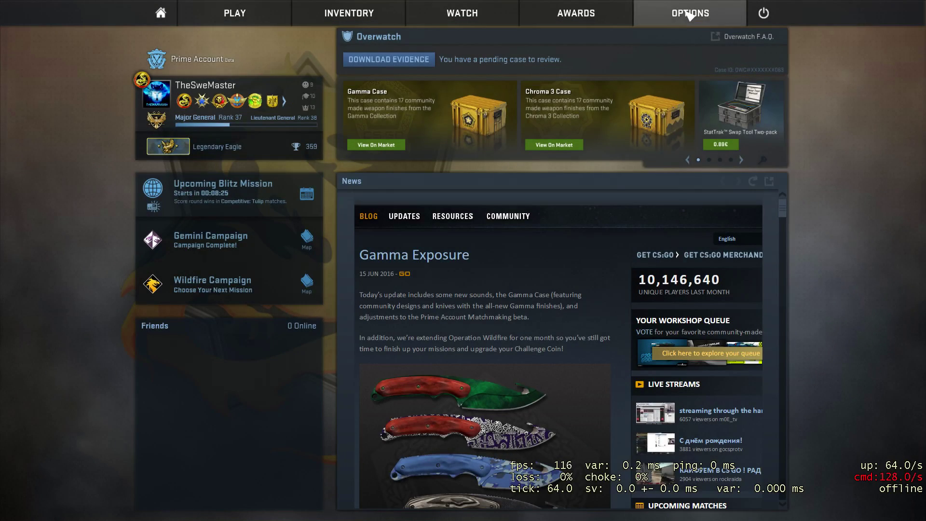
Step: Rebind Jump from MWHEELDOWN to SPACE in the Keyboard / Mouse settings and go back
mouse_move(690, 15)
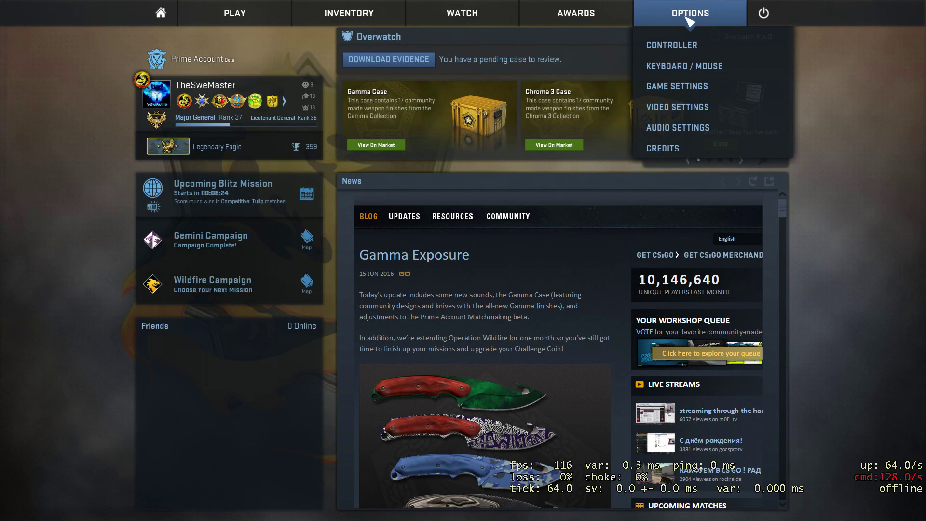
click(687, 66)
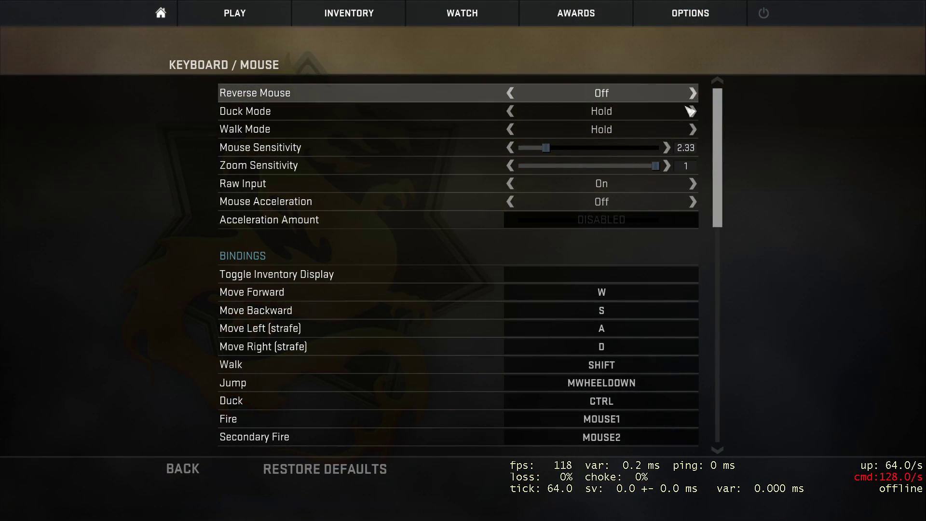
scroll(633, 390, down, 1)
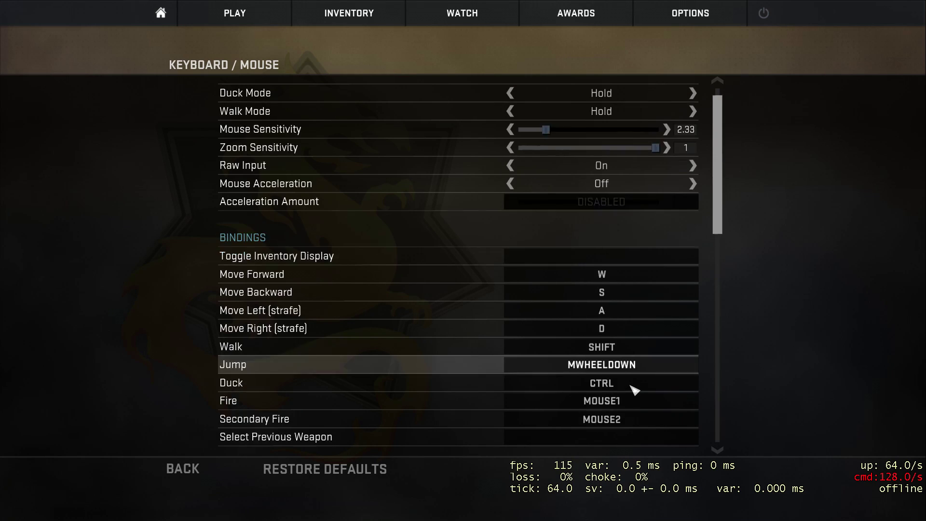
scroll(633, 390, down, 2)
click(640, 336)
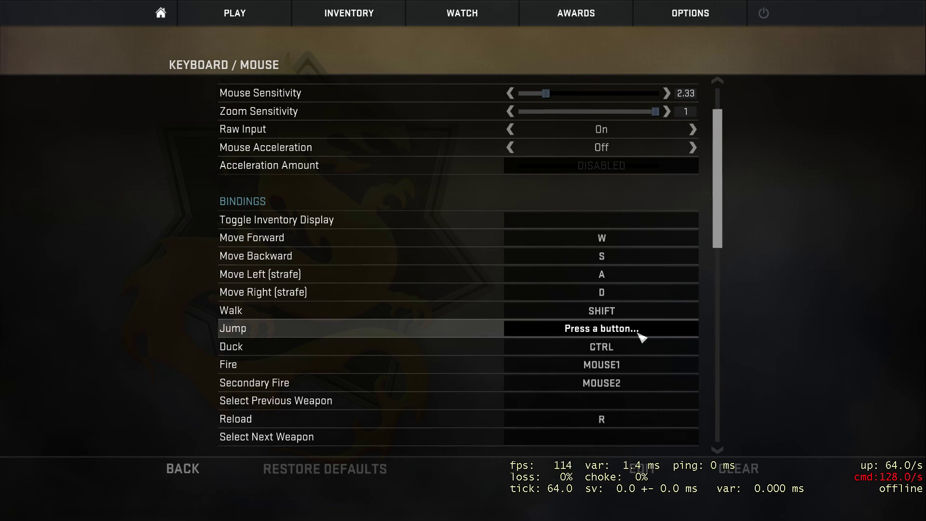
key(space)
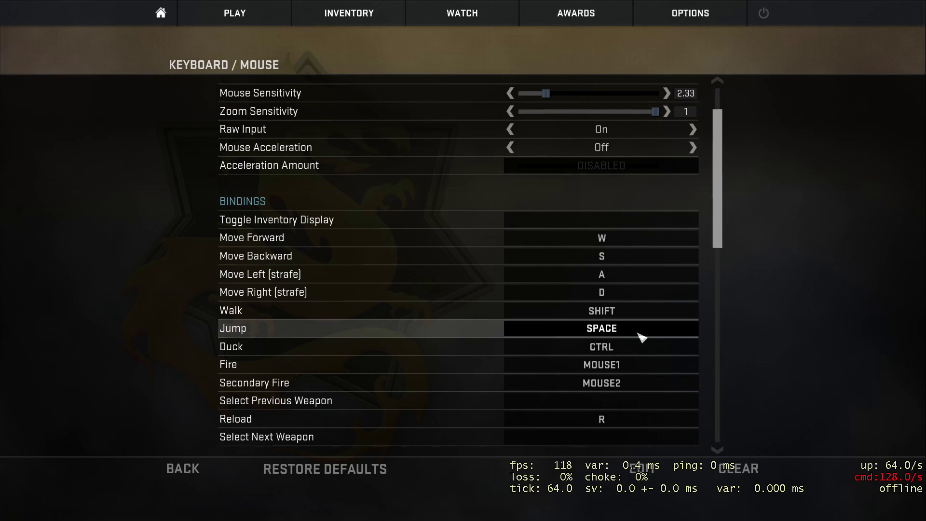
click(182, 470)
Step: Bring up the developer console and paste bind "mwheelup" "+jump" into it
key(grave)
text(s)
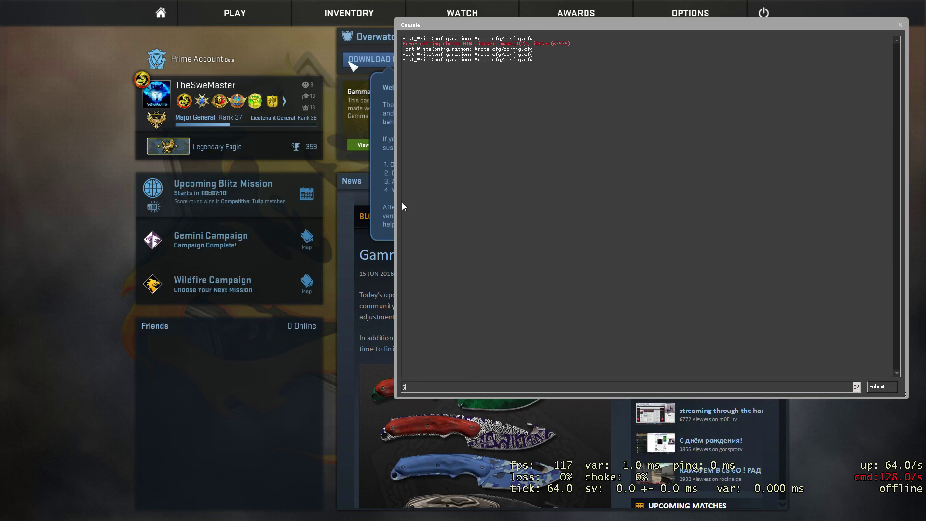
key(BackSpace)
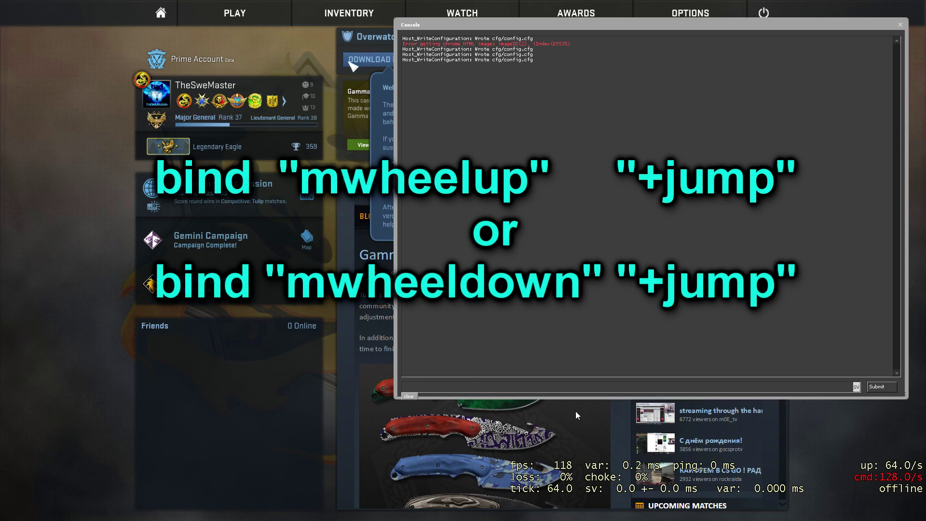
text(bind "mwheelup" "+jump")
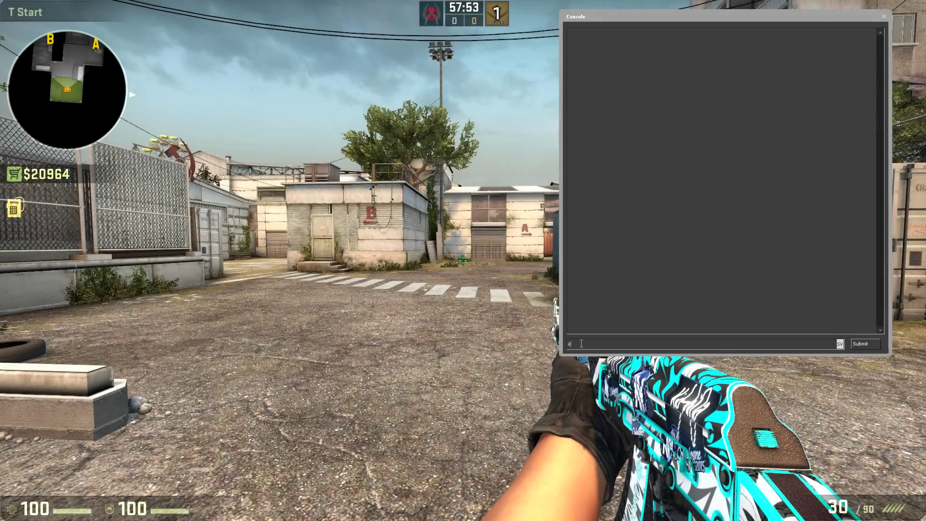
Step: Clear the console and enter net_graph 1 to show the FPS and tickrate overlay
key(BackSpace)
key(BackSpace)
key(BackSpace)
key(BackSpace)
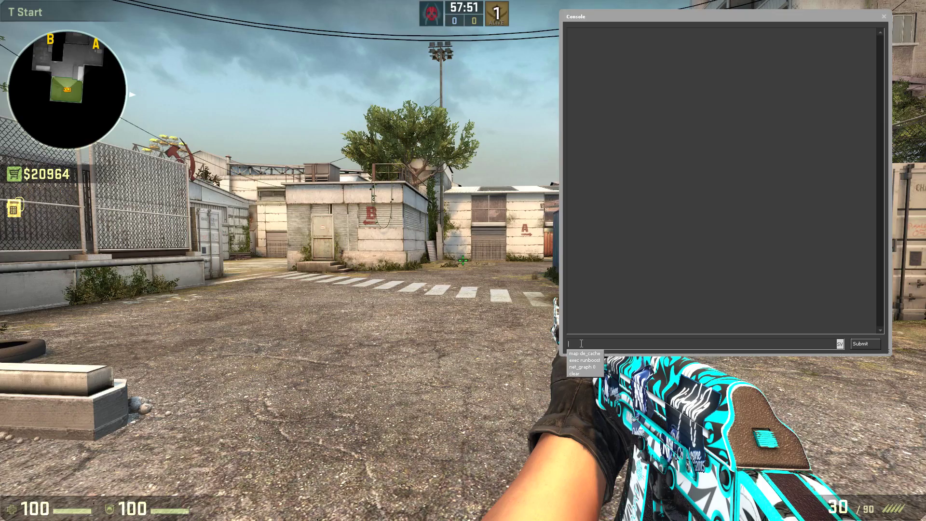
key(grave)
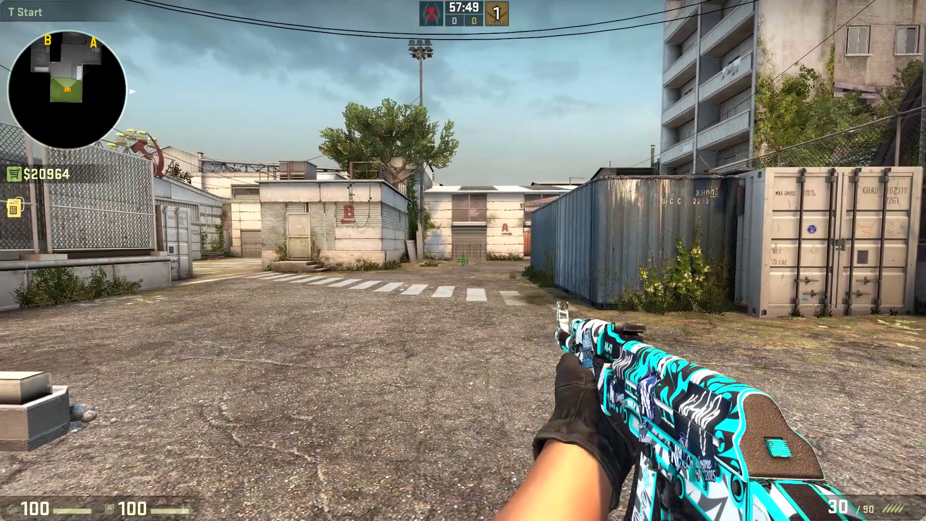
key(grave)
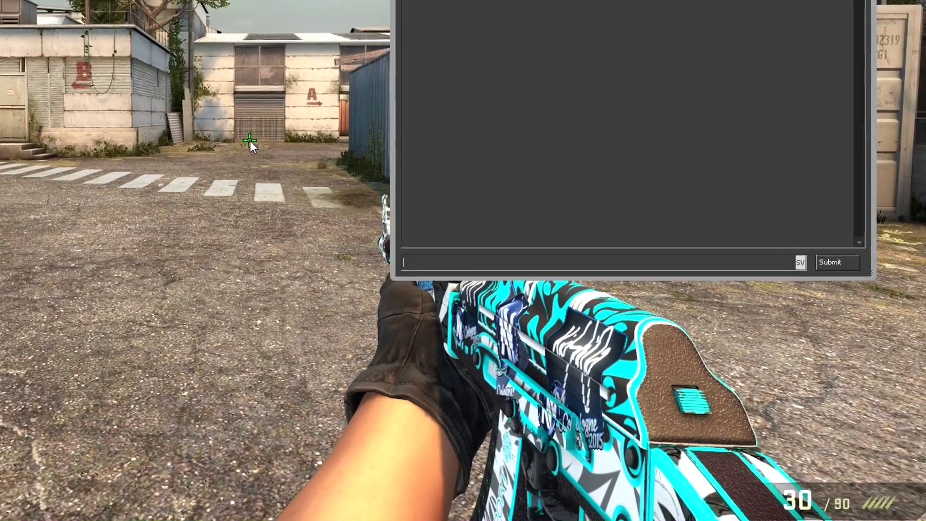
text(net_)
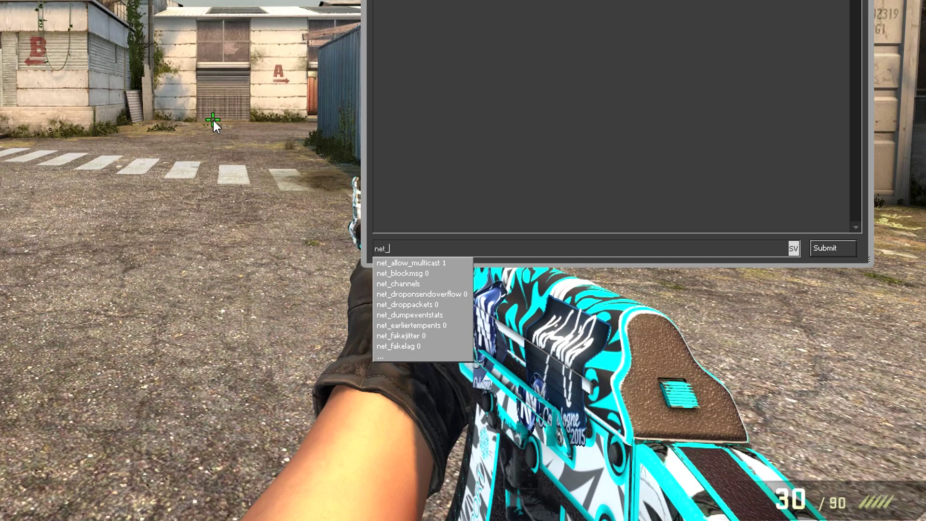
text(gra)
click(388, 263)
key(BackSpace)
text(1)
key(Return)
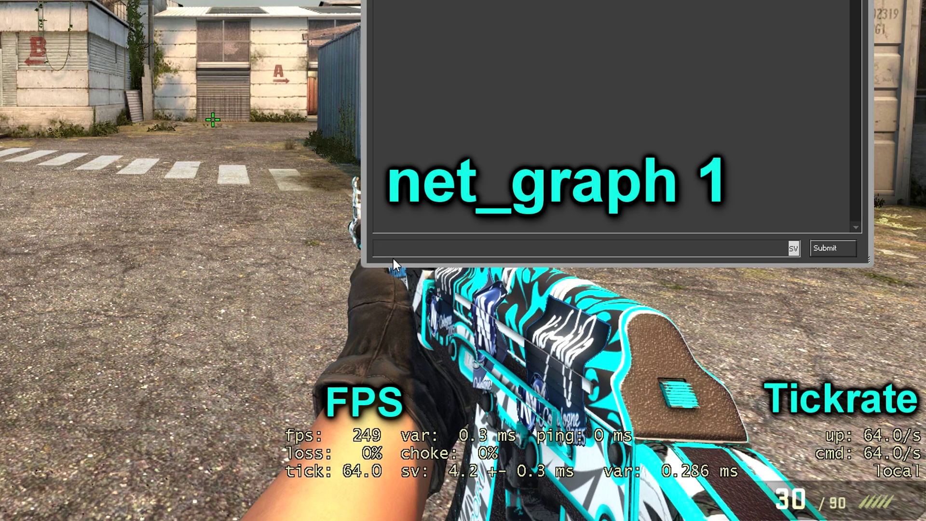
Step: Enter cl_showpos 1 in the console to display position and speed
text(pos s)
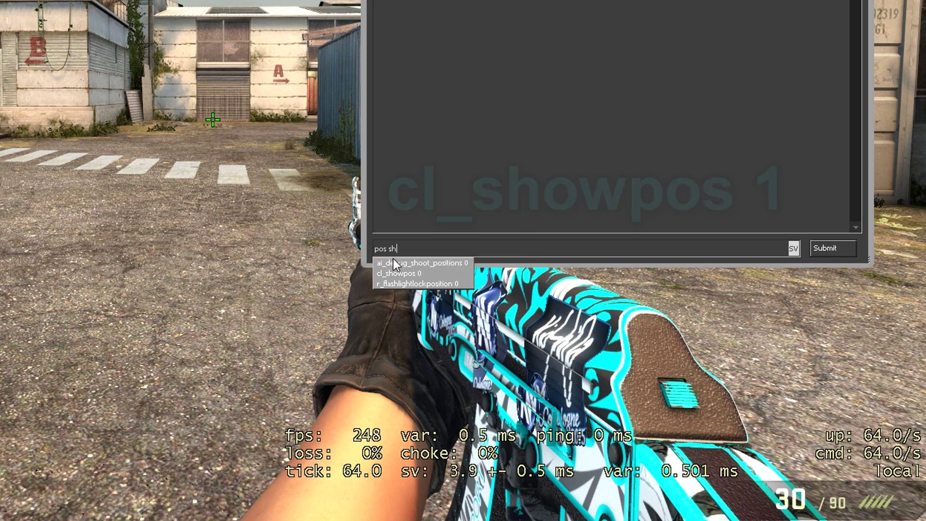
text(h)
click(410, 271)
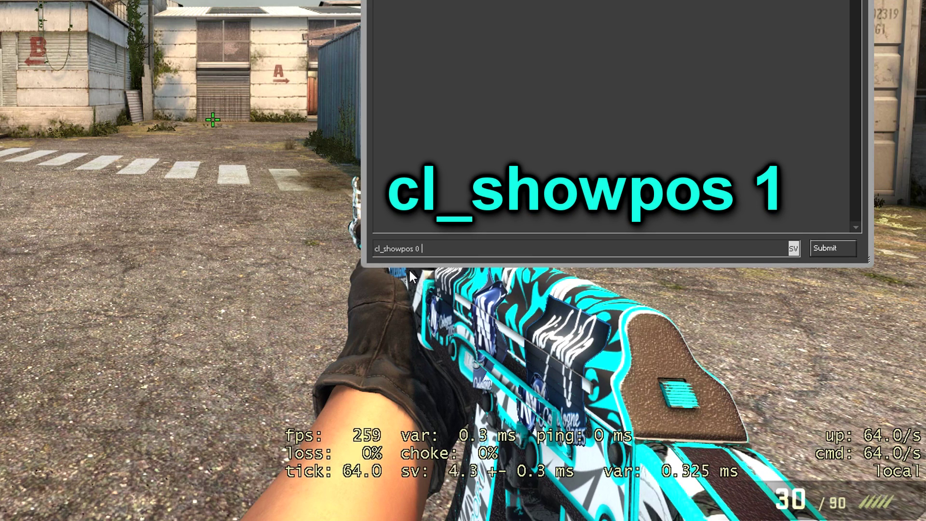
key(BackSpace)
key(BackSpace)
text(1)
key(Return)
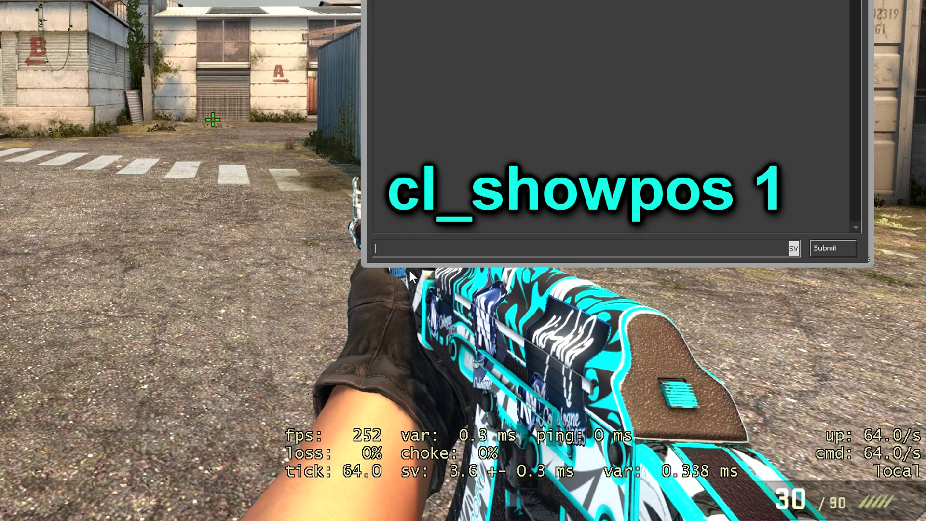